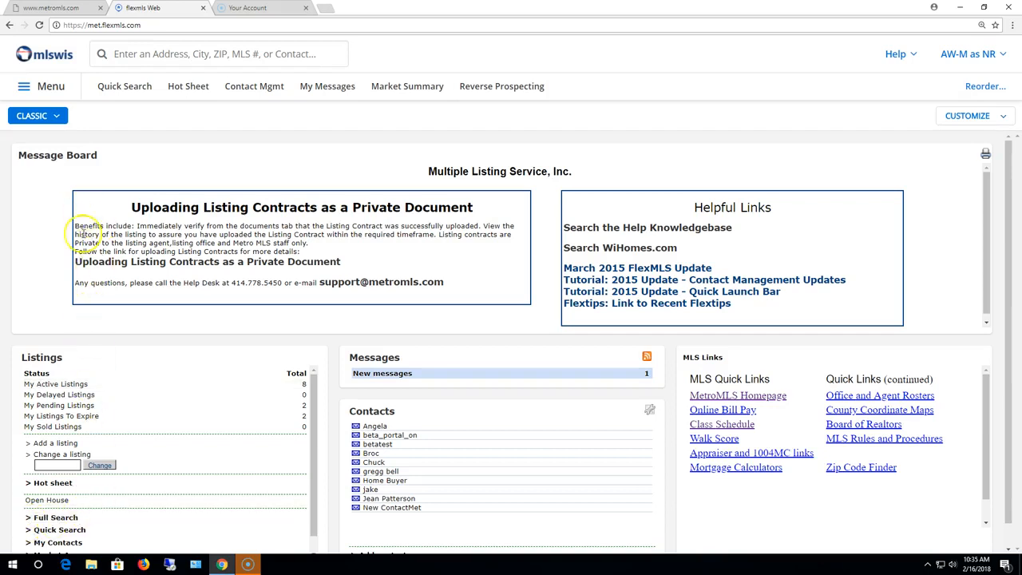
- Start a copy of the existing listing with MLS number 1537735, including its photos
click(45, 85)
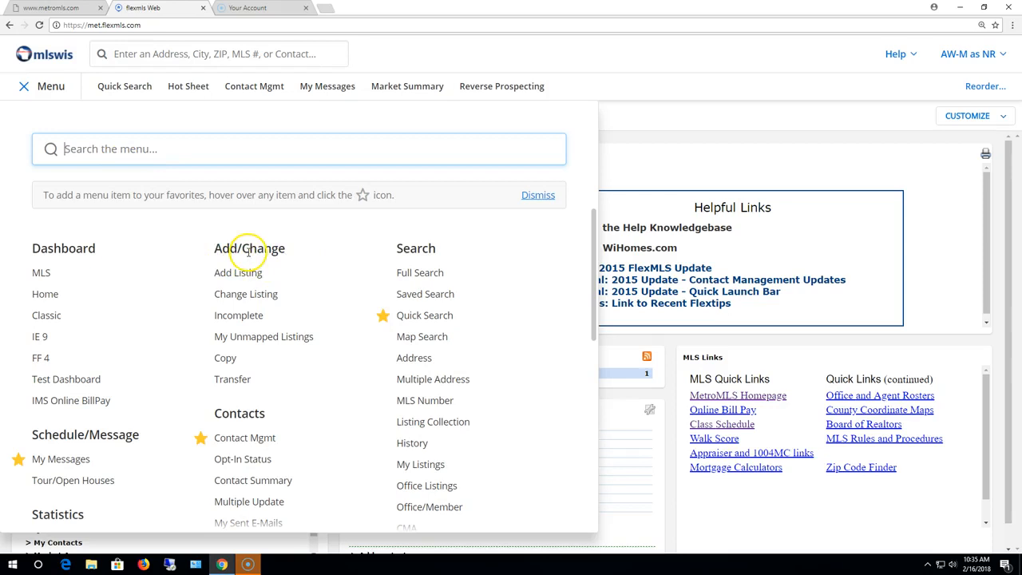
click(225, 357)
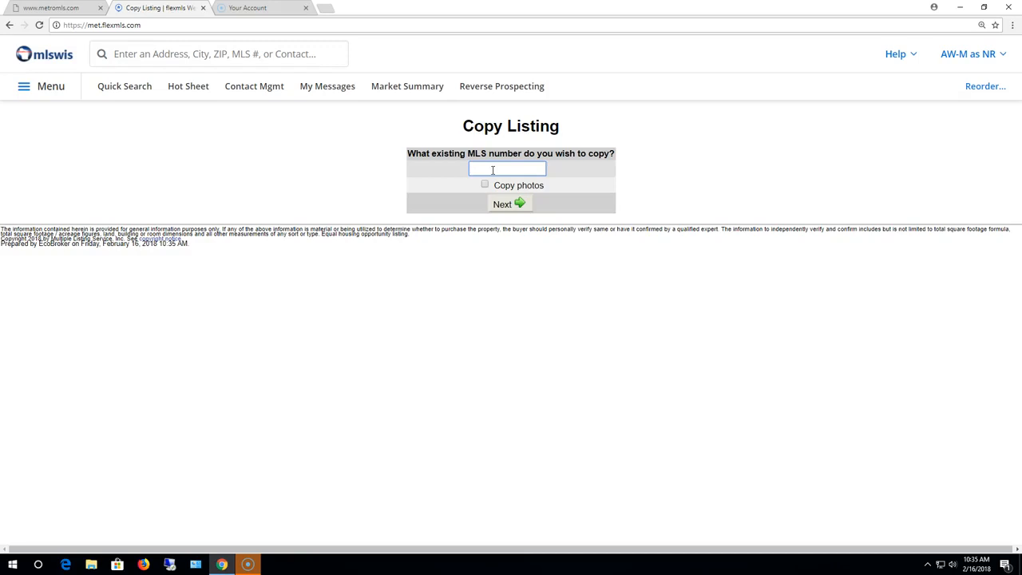
text(1537735)
click(485, 185)
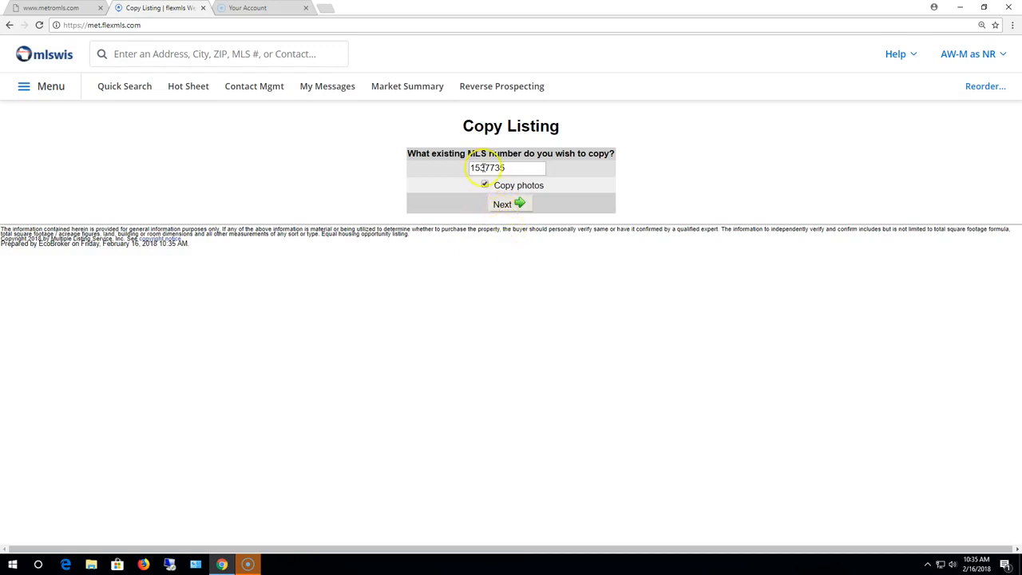
drag(503, 168, 468, 167)
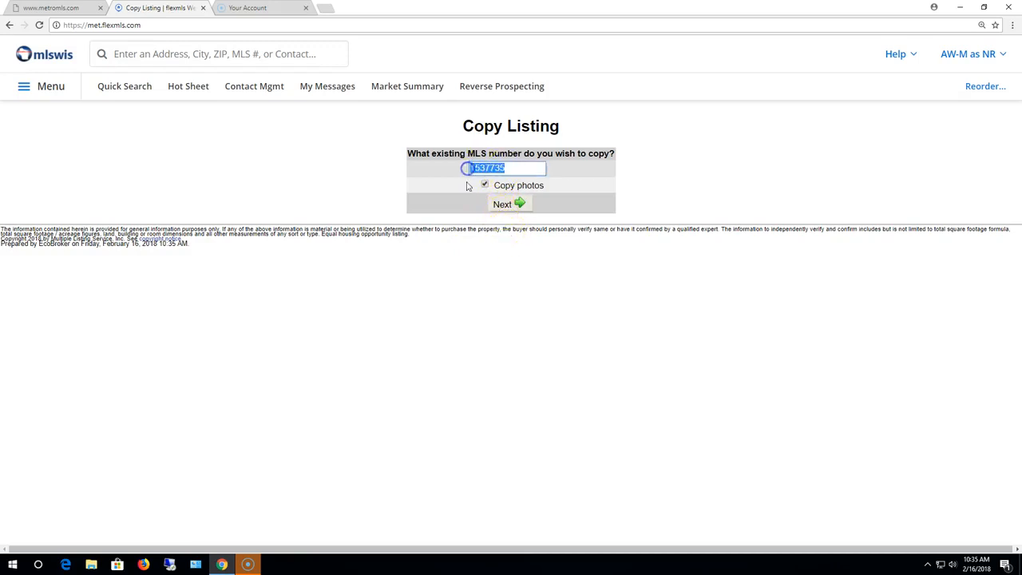
click(509, 205)
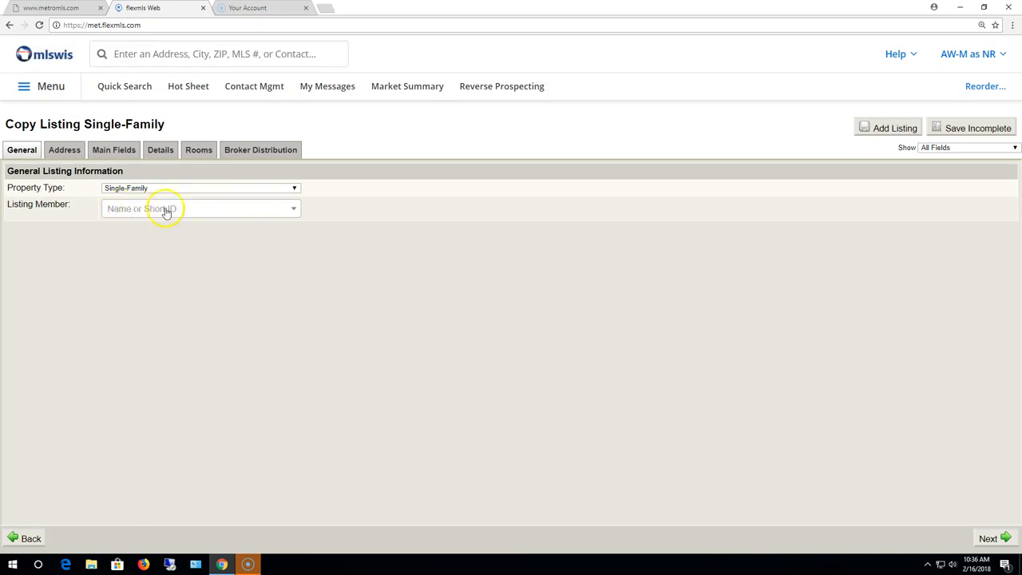
- Enter 123456789 as the tax key number in the listing's address details and skip geocoding to reach the main fields
click(65, 151)
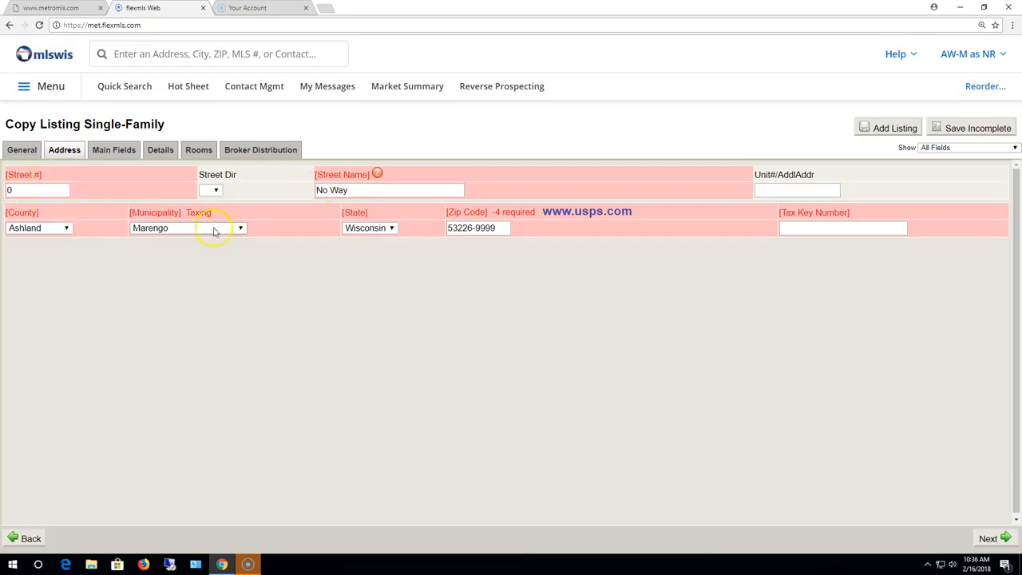
click(845, 229)
text(123456789)
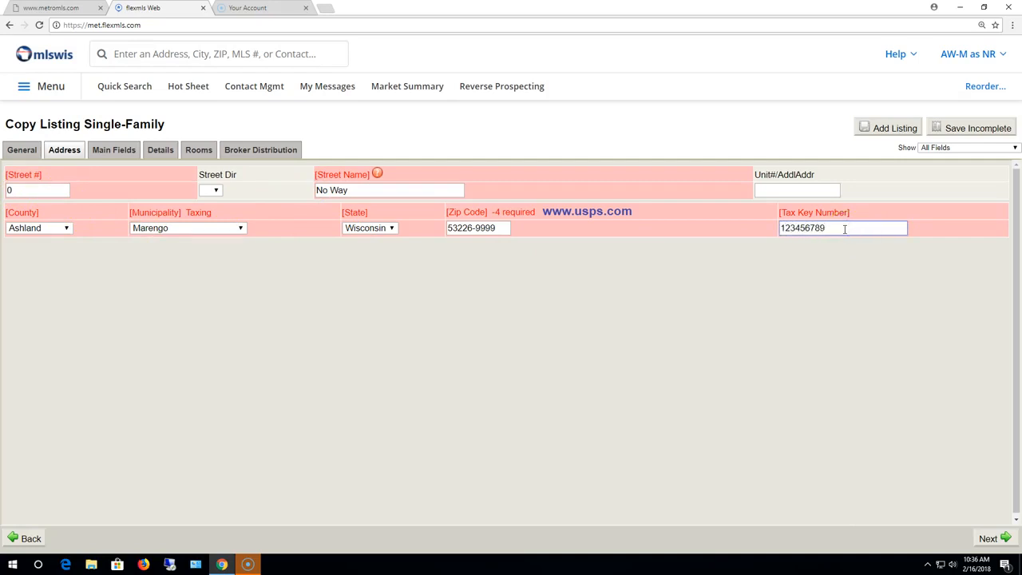
click(117, 157)
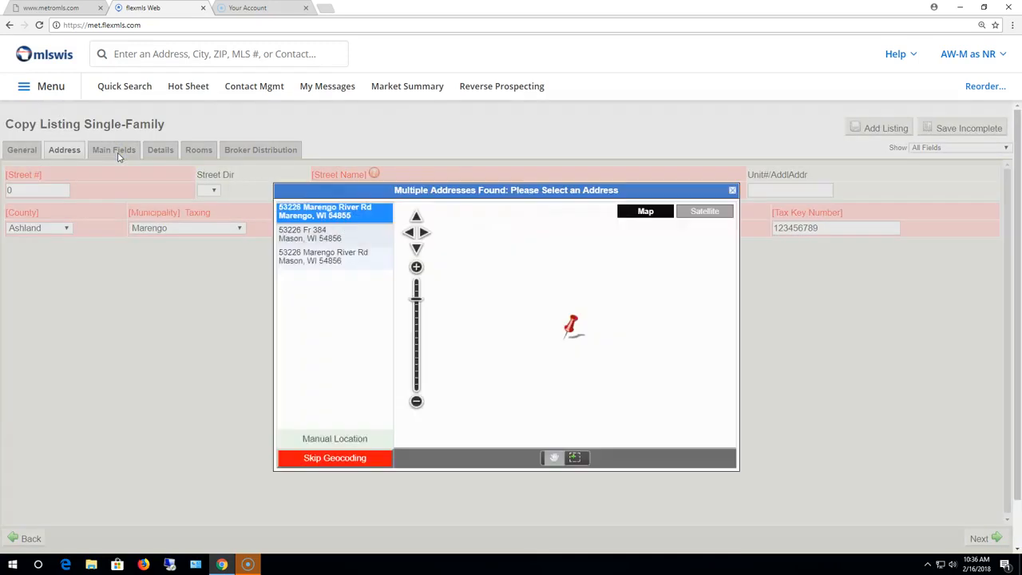
click(330, 461)
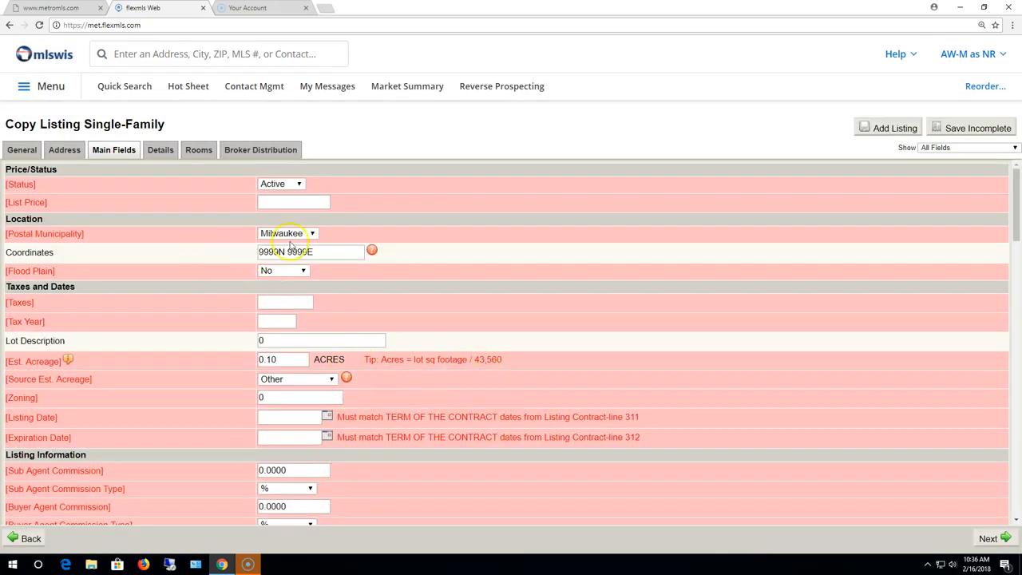
- Look through the copied listing's main fields and filter them to Empty Required Fields Only
scroll(311, 308, down, 1)
scroll(311, 308, down, 1)
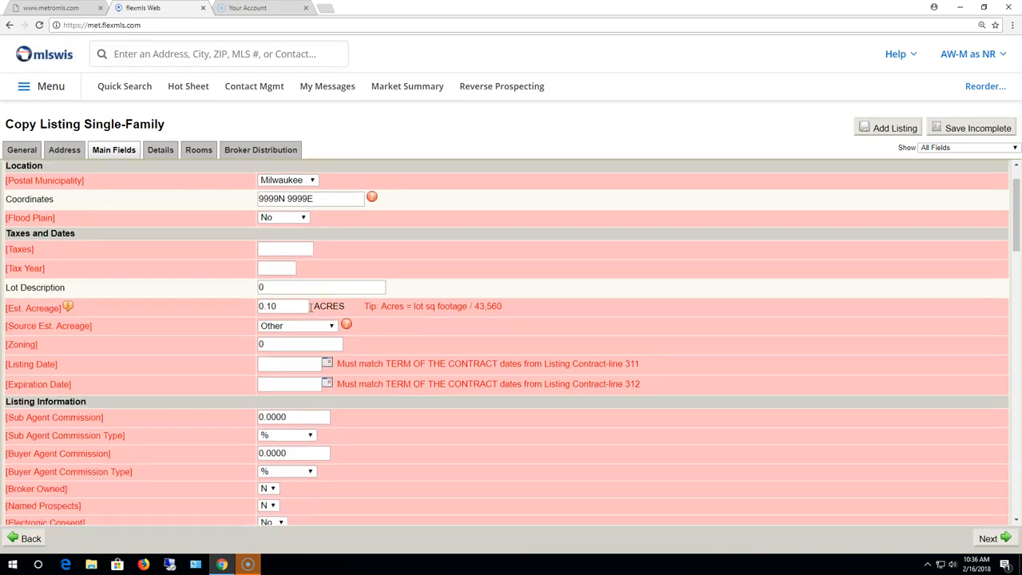
scroll(311, 307, up, 2)
scroll(310, 308, down, 2)
scroll(311, 307, up, 2)
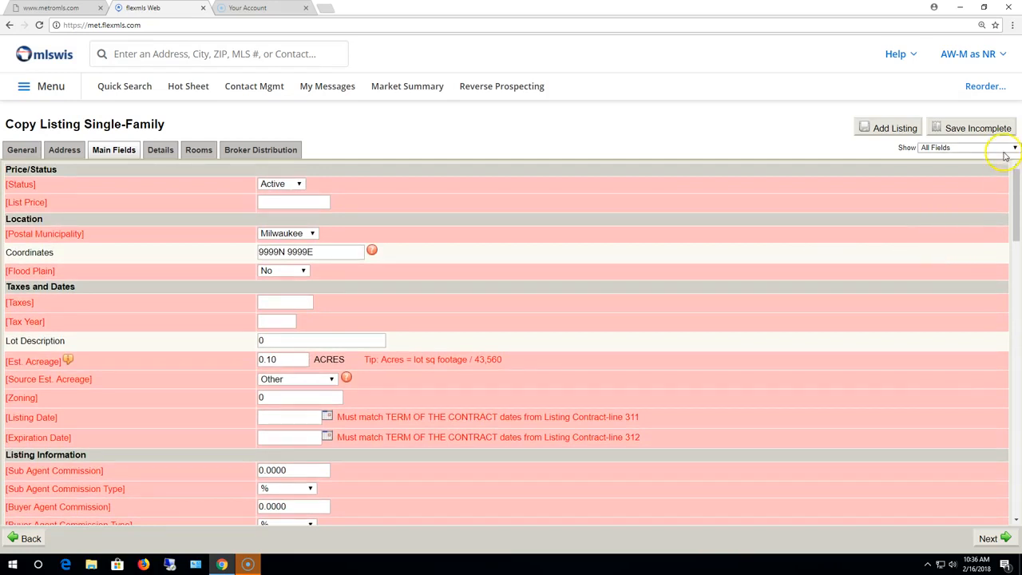
click(949, 152)
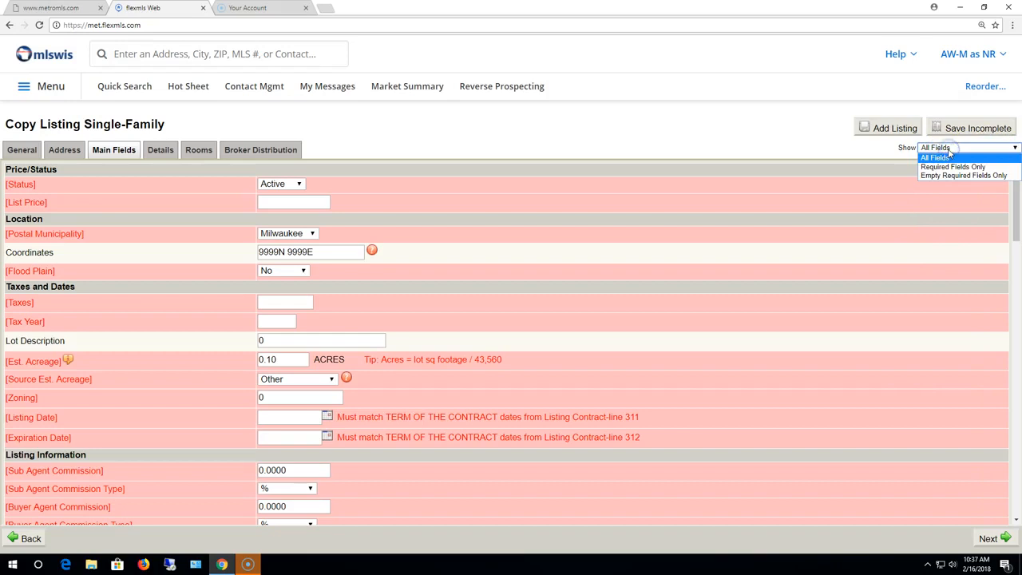
click(961, 176)
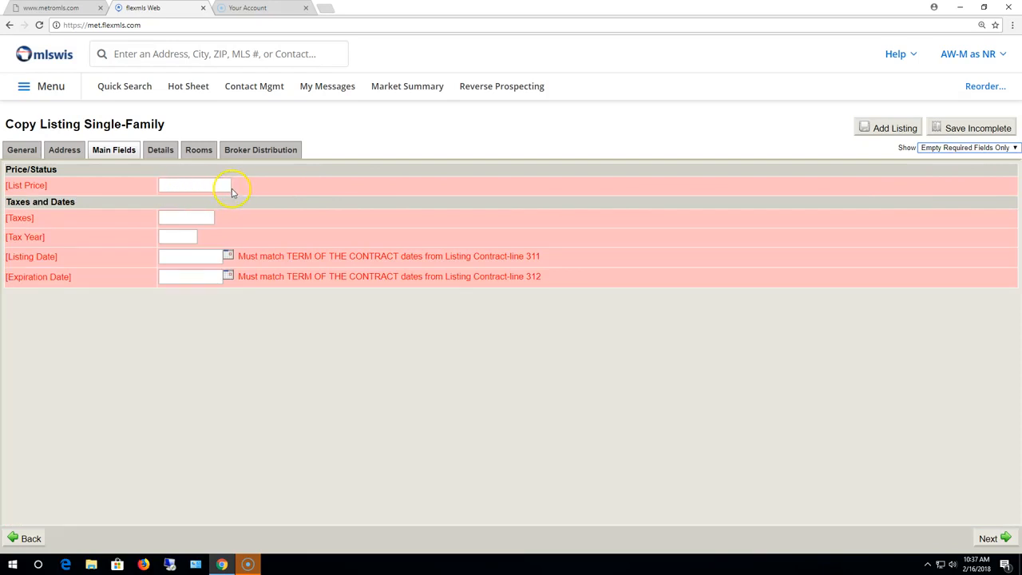
- Go through the empty list price, taxes, tax year, listing date and expiration date fields without filling them in
click(193, 186)
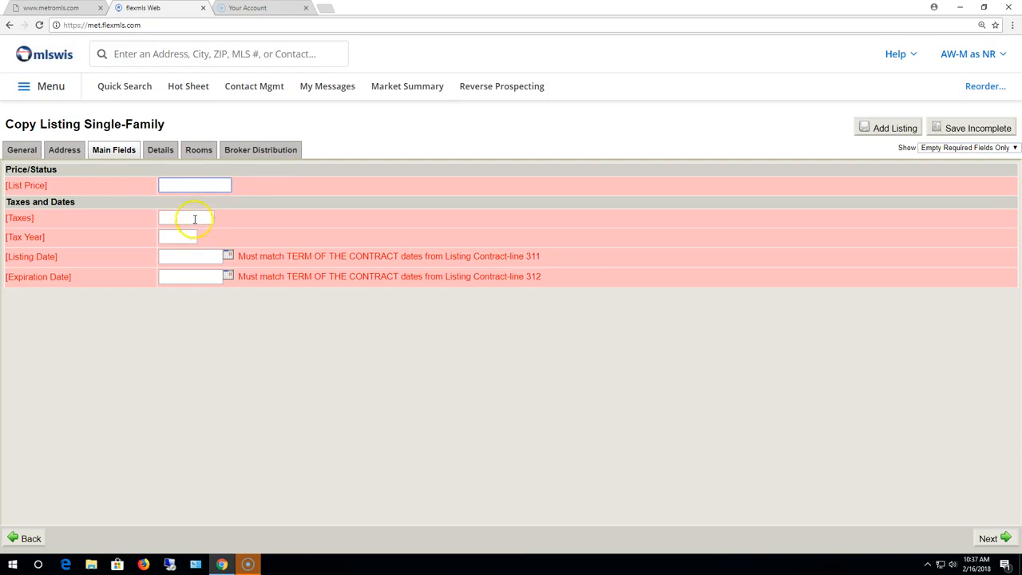
click(194, 218)
click(178, 235)
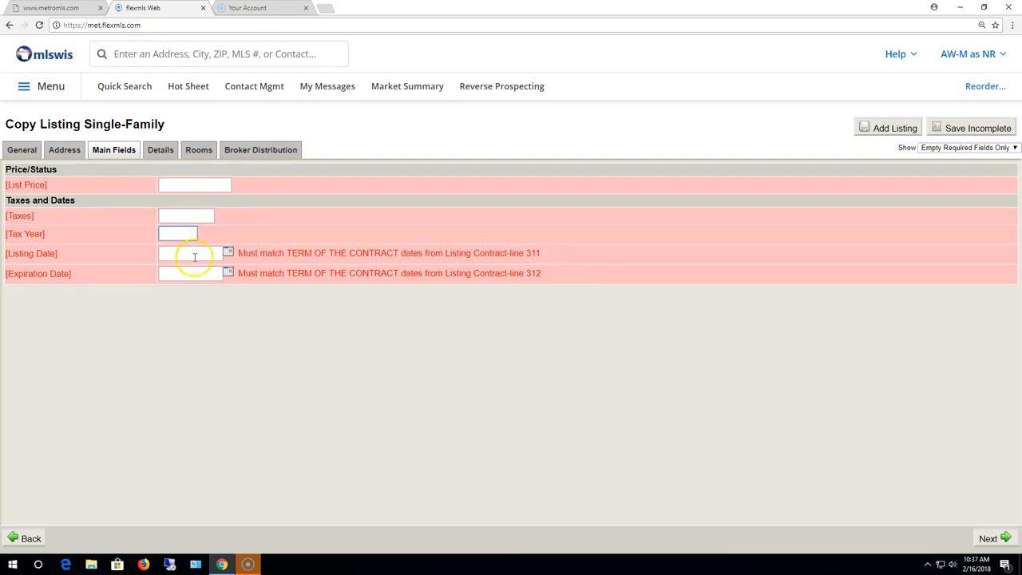
click(189, 254)
click(188, 273)
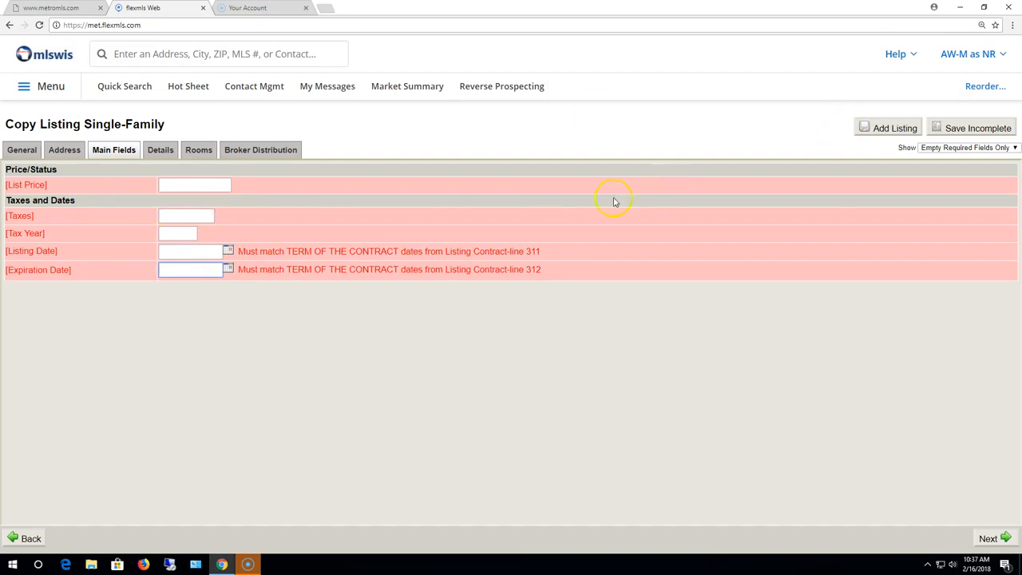
- Filter the main fields to Required Fields Only and review the copied values down to the book section
click(992, 150)
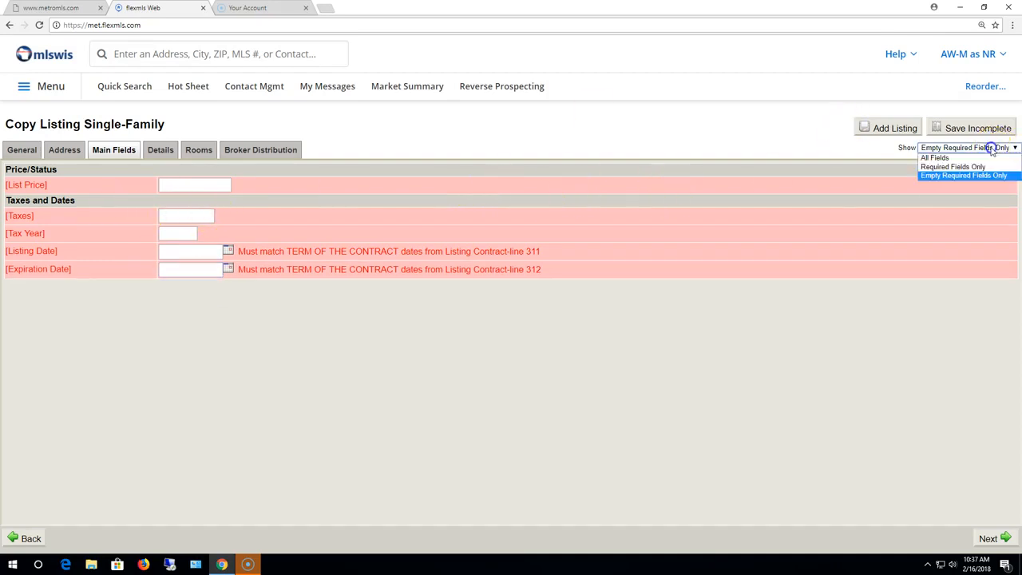
click(952, 165)
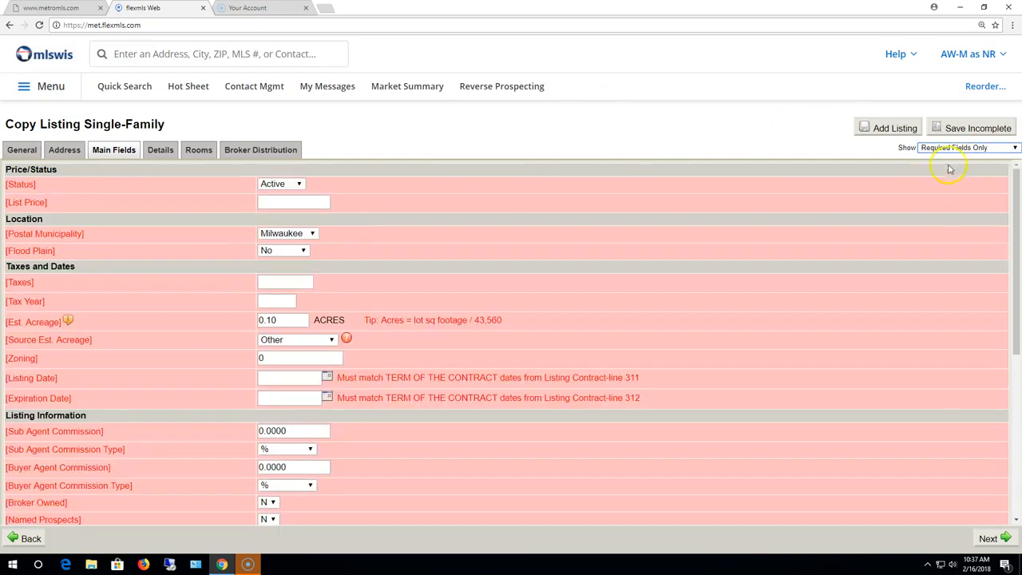
scroll(818, 282, down, 4)
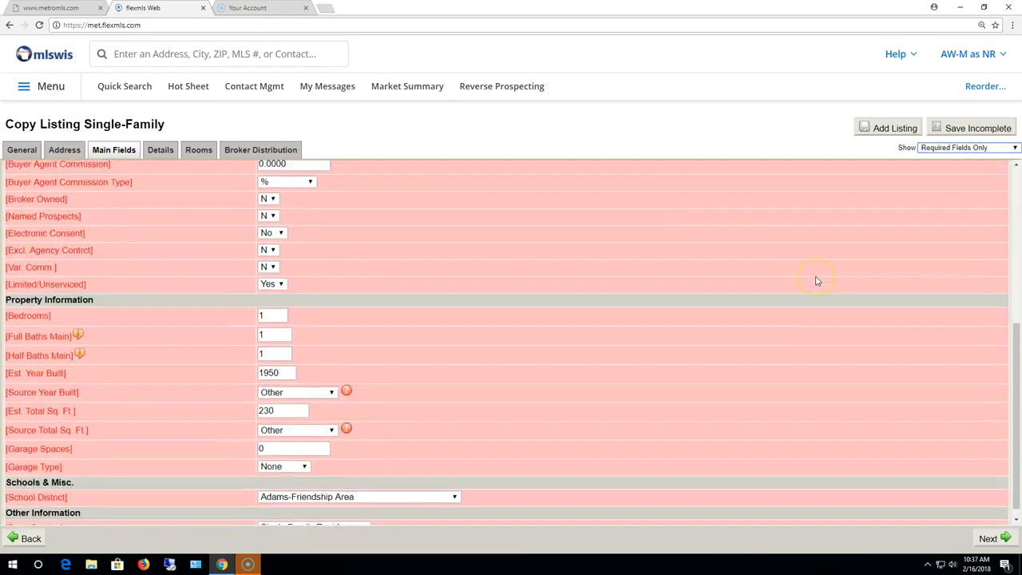
scroll(817, 281, up, 1)
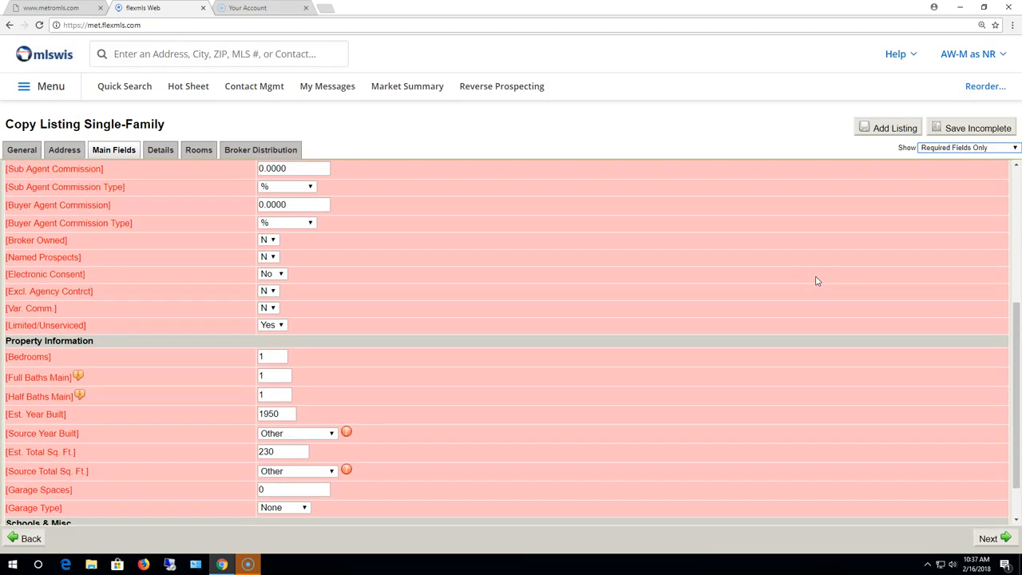
scroll(816, 281, down, 2)
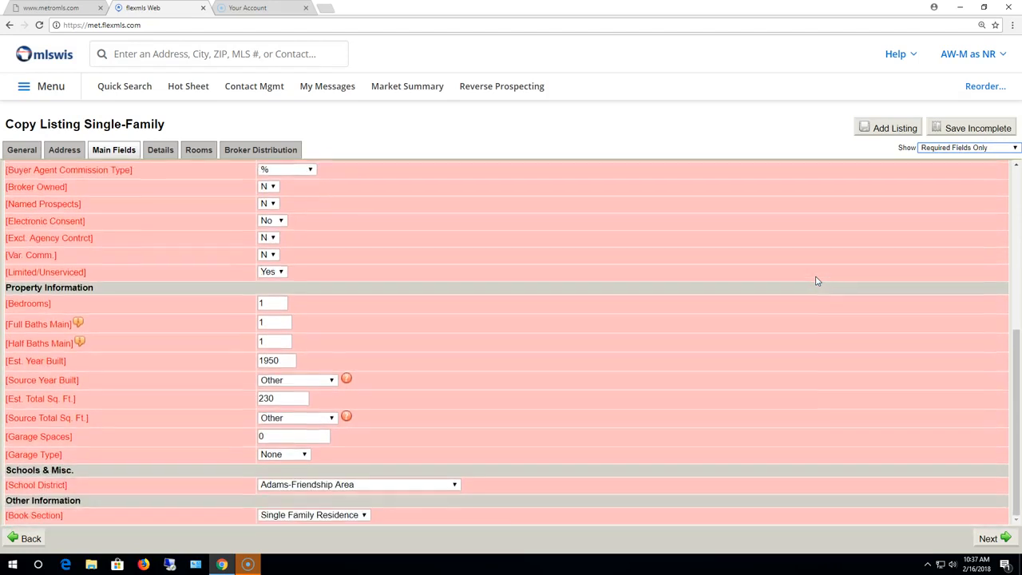
scroll(816, 280, up, 5)
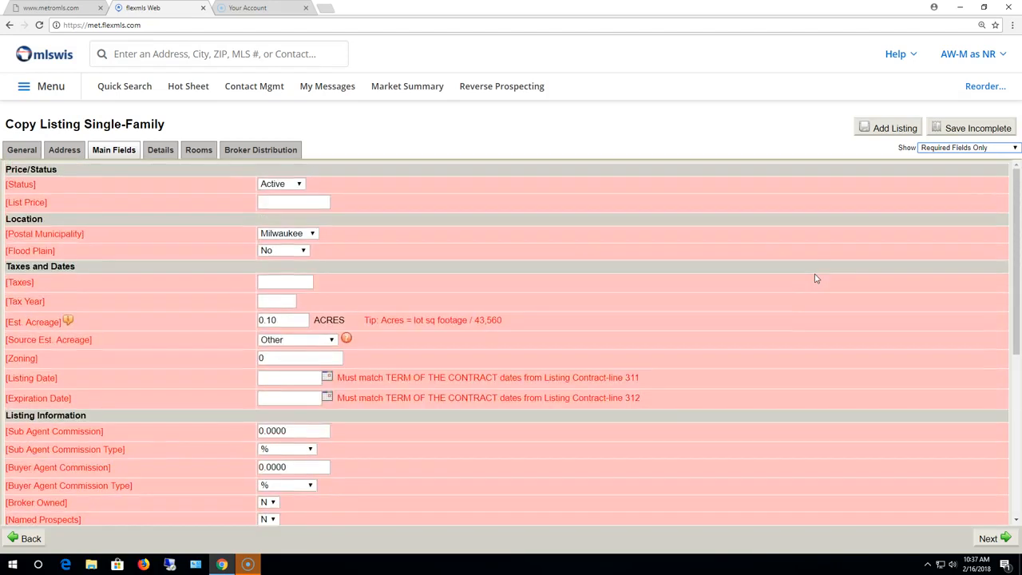
- Check the listing's Details section for empty required fields, and return its filter to Required Fields Only
click(160, 150)
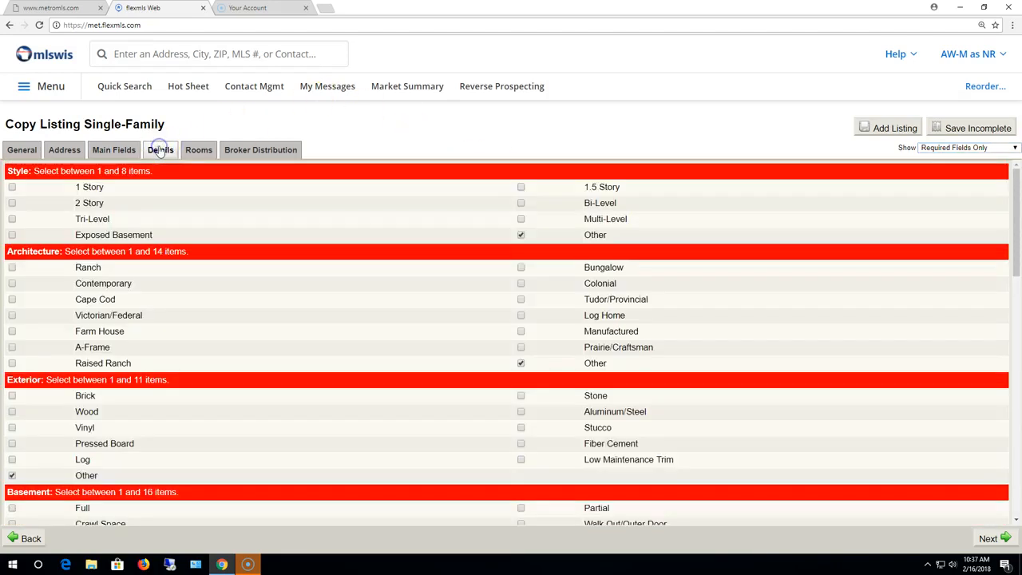
click(949, 147)
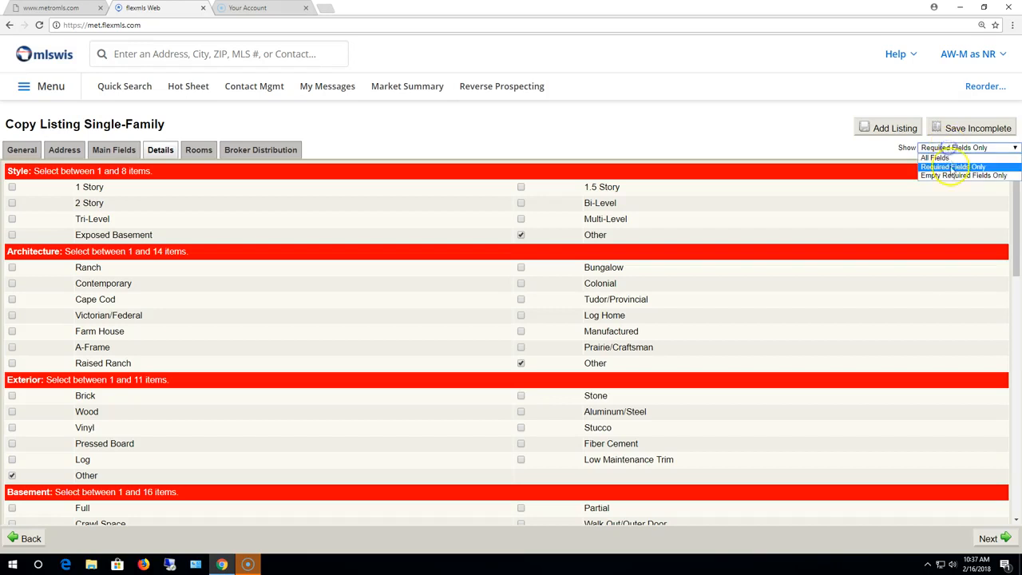
click(958, 174)
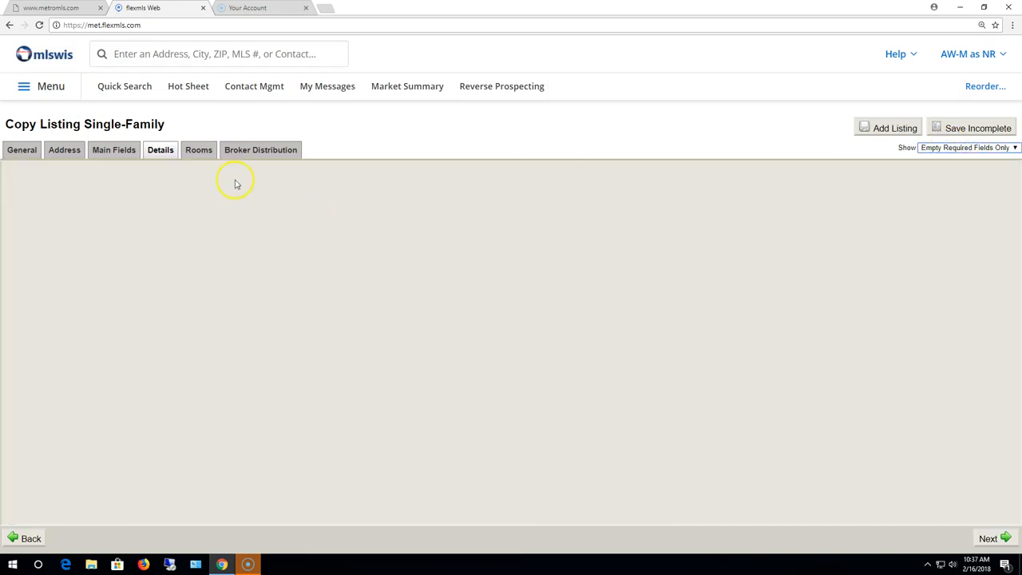
click(963, 150)
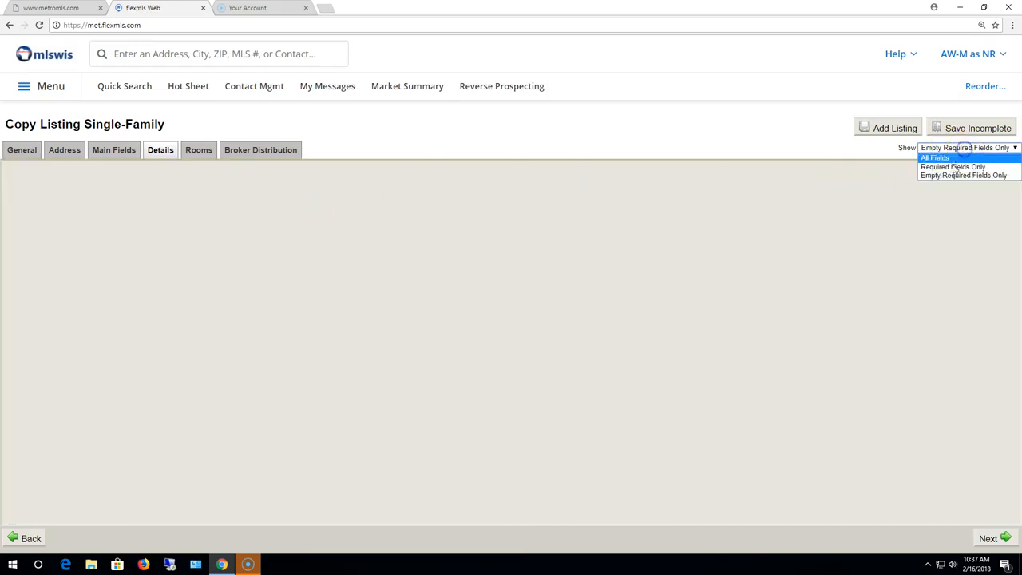
click(952, 167)
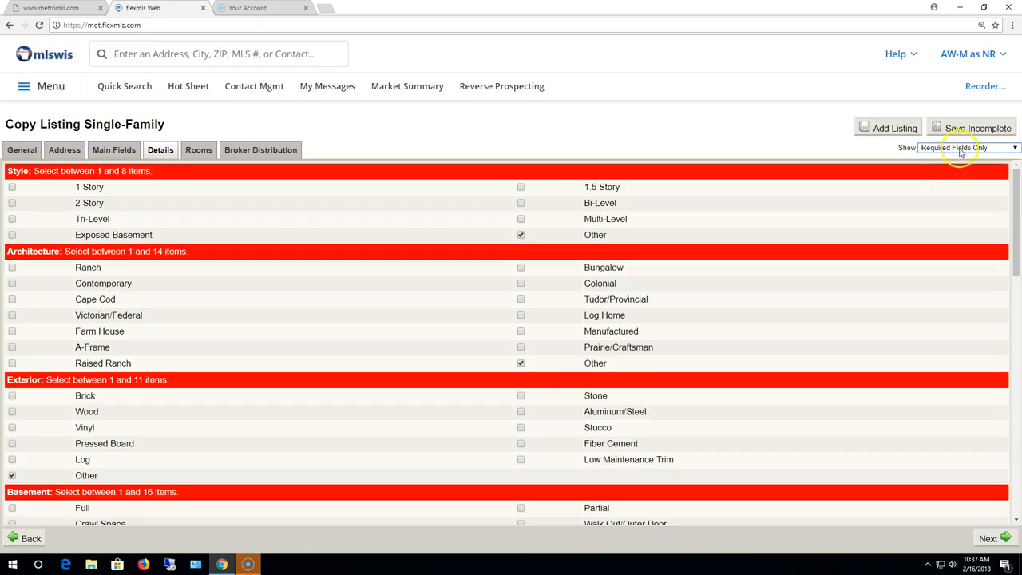
- Show all fields of the listing's Details section, and review the Rooms and Broker Distribution sections
click(956, 149)
click(954, 158)
scroll(495, 269, down, 5)
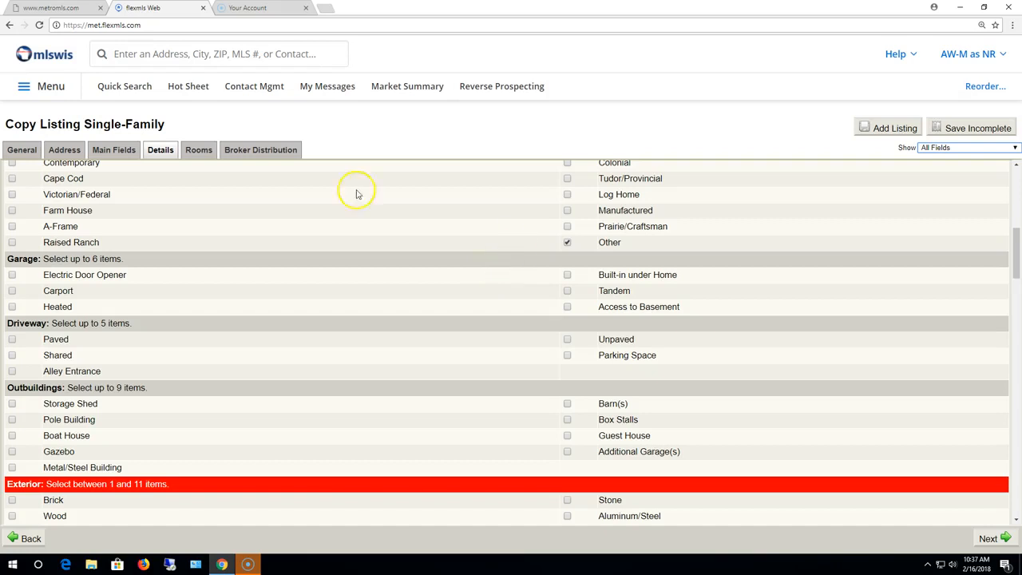
click(198, 150)
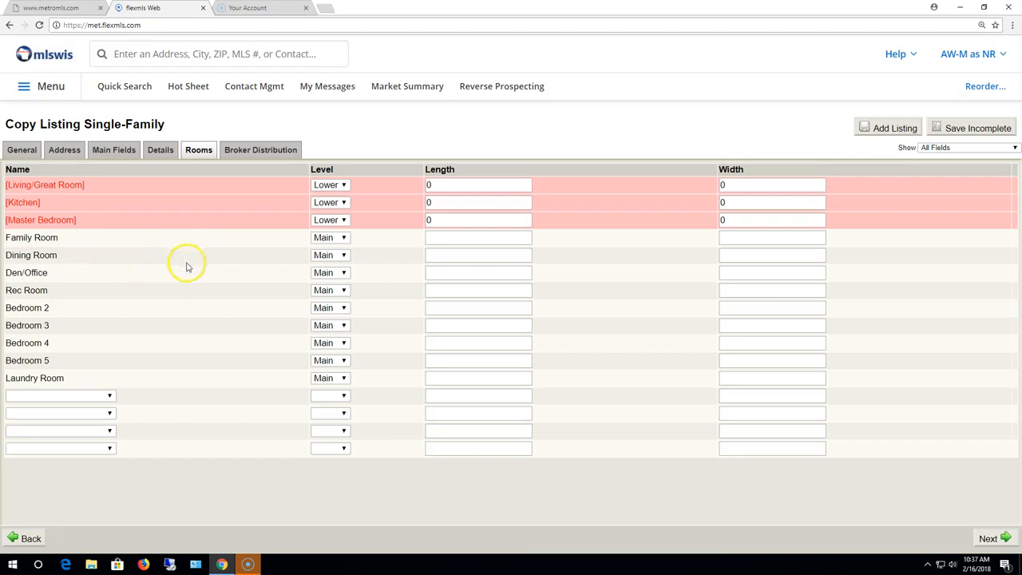
click(249, 151)
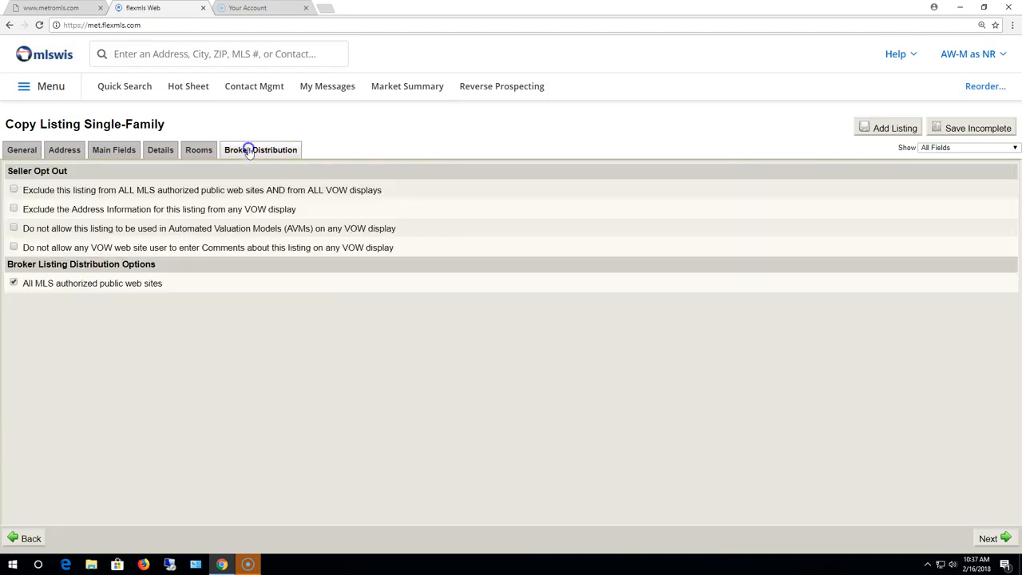